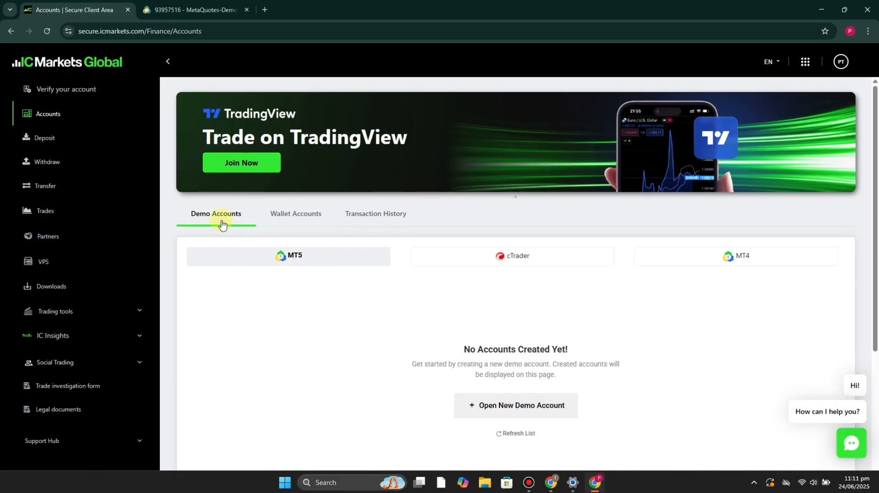
# Create a MetaTrader 5 demo account with Raw Spread type, USD currency, 1:1000 leverage and an initial deposit of 200.
pyautogui.click(644, 257)
pyautogui.click(310, 263)
pyautogui.scroll(-1, 602, 402)
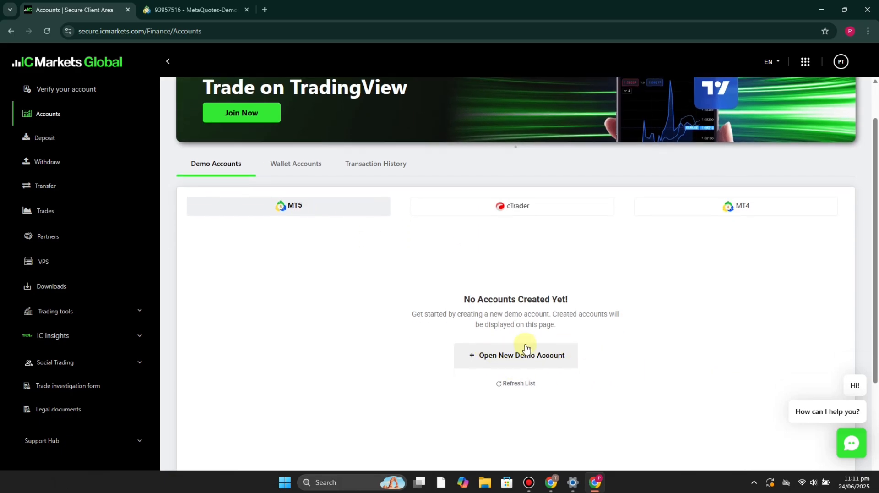
pyautogui.click(503, 358)
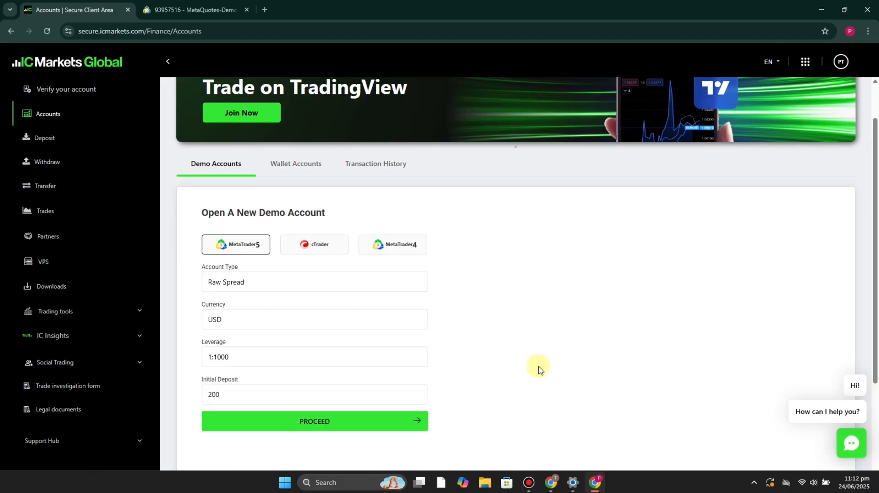
pyautogui.click(399, 284)
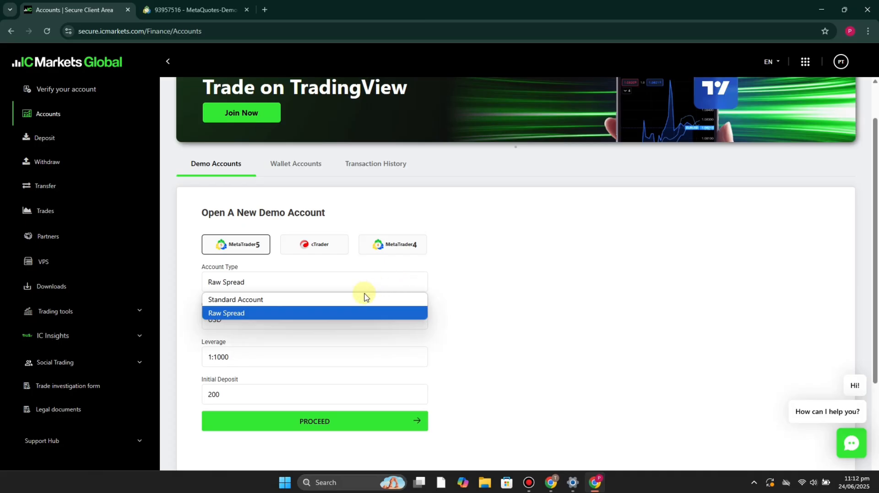
pyautogui.click(486, 333)
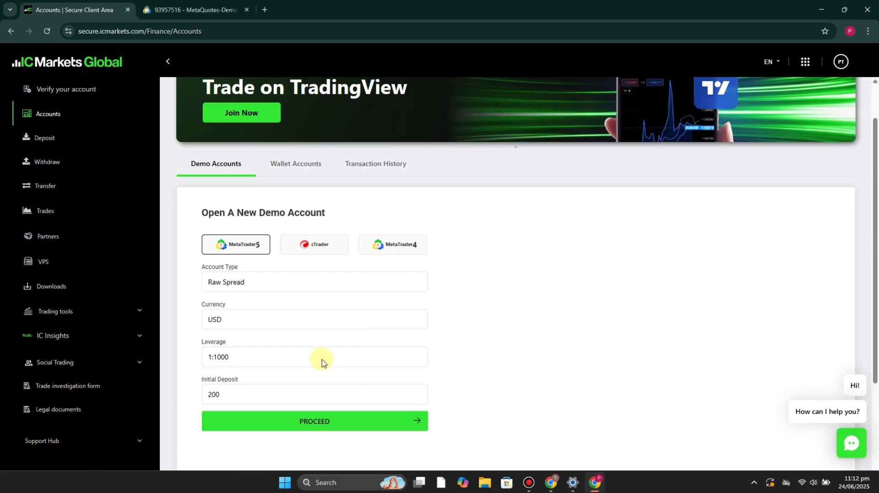
pyautogui.click(370, 431)
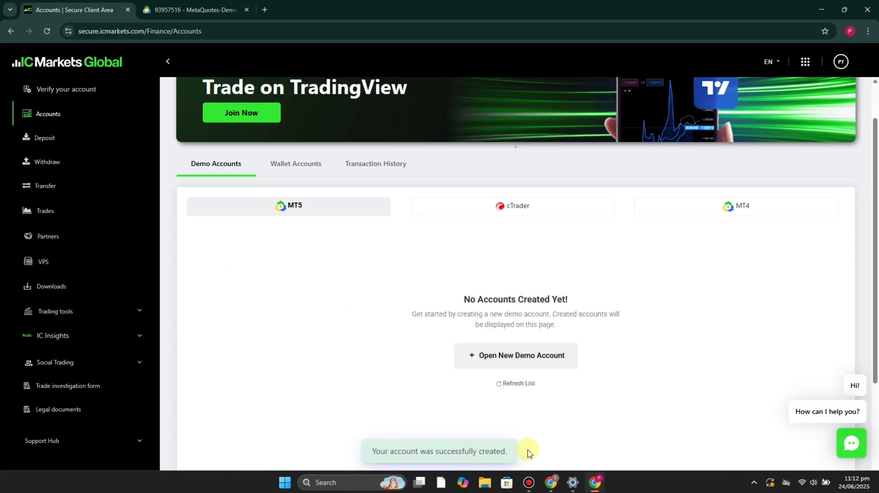
# Reload the accounts page to update the list of MT5 demo accounts.
pyautogui.scroll(-3, 503, 451)
pyautogui.scroll(2, 508, 451)
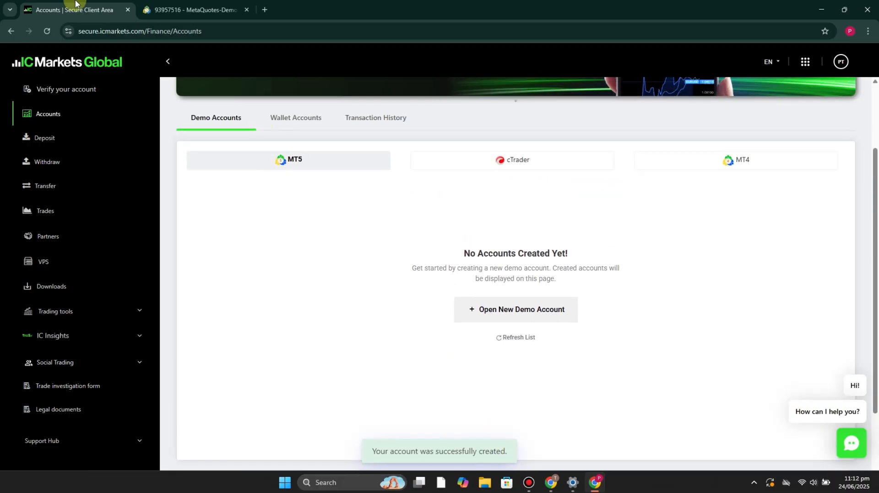
pyautogui.click(47, 31)
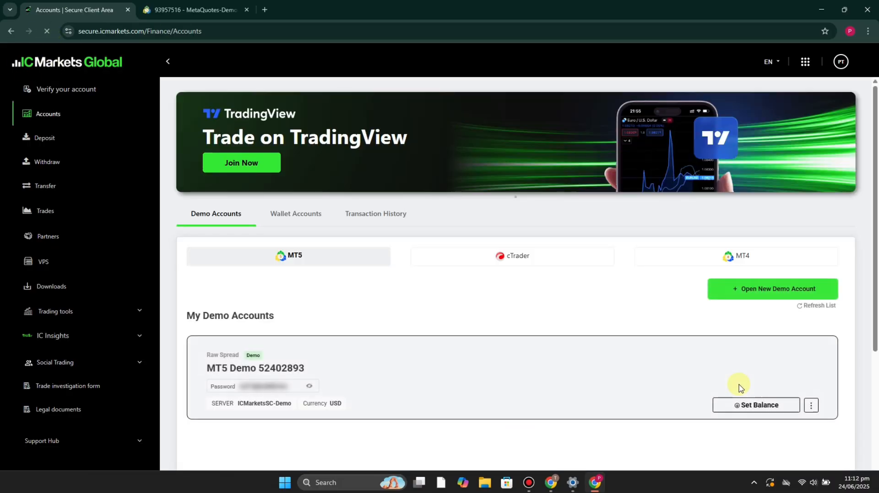
pyautogui.scroll(-1, 602, 367)
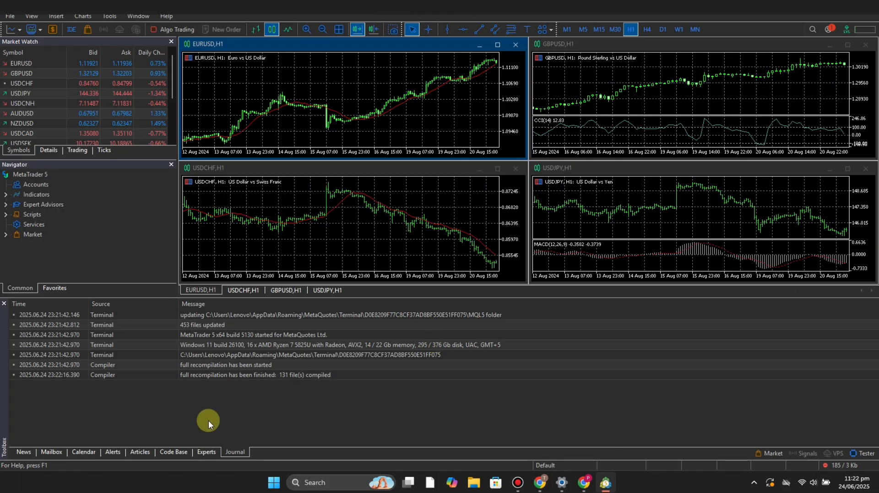
# Start opening an account in the MetaTrader 5 desktop terminal and check the demo account's details on the IC Markets page.
pyautogui.click(10, 17)
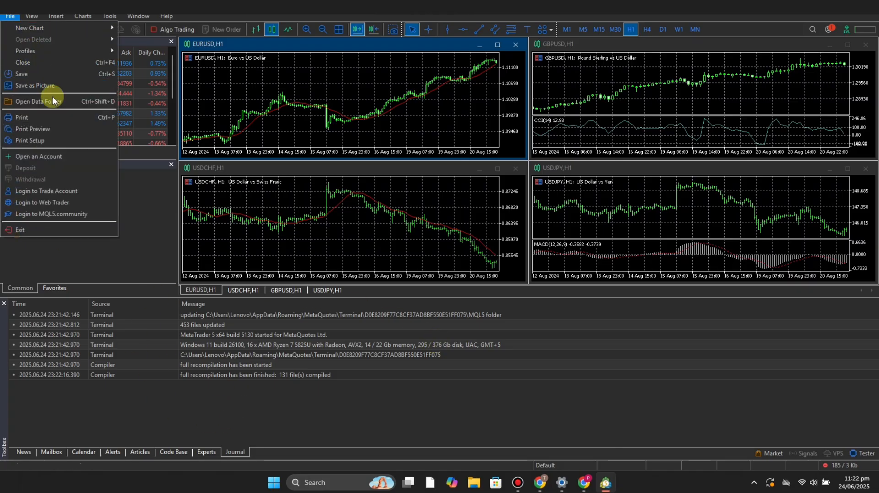
pyautogui.click(58, 155)
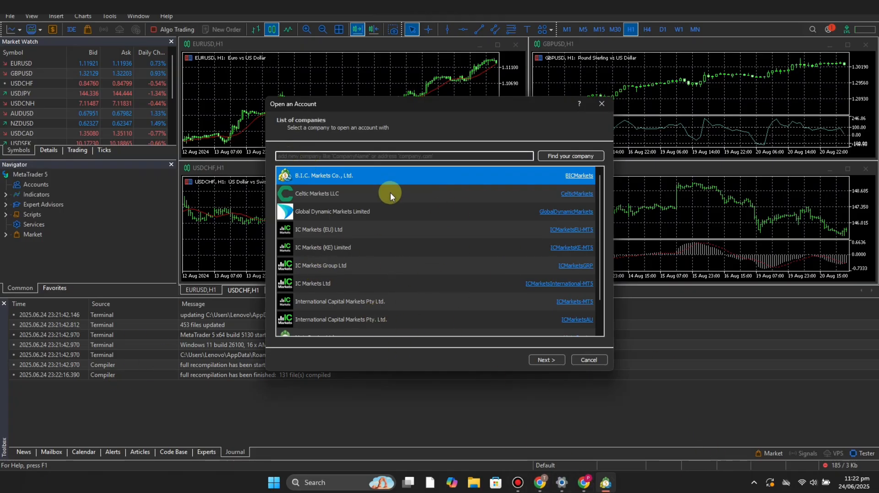
pyautogui.click(582, 490)
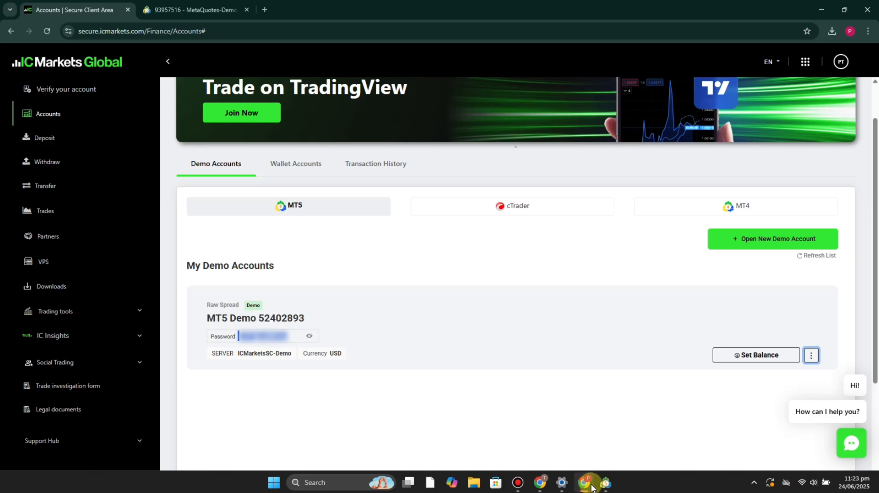
pyautogui.click(605, 482)
pyautogui.click(346, 156)
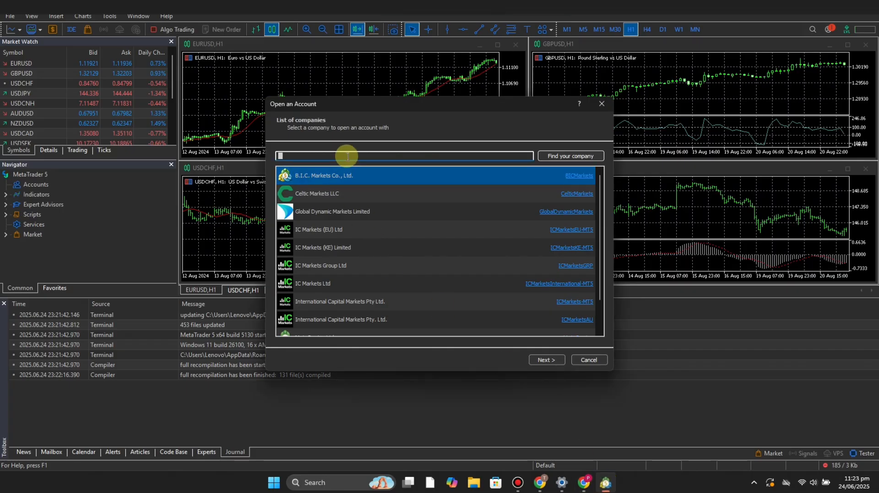
pyautogui.write('icma')
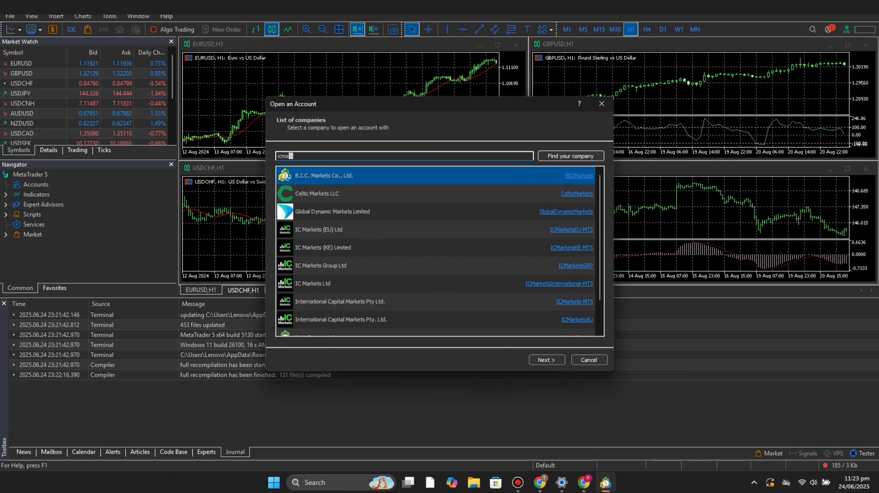
pyautogui.press('BackSpace')
pyautogui.press('BackSpace')
pyautogui.press('BackSpace')
pyautogui.press('BackSpace')
pyautogui.press('BackSpace')
pyautogui.press('BackSpace')
pyautogui.press('BackSpace')
pyautogui.press('BackSpace')
pyautogui.click(347, 156)
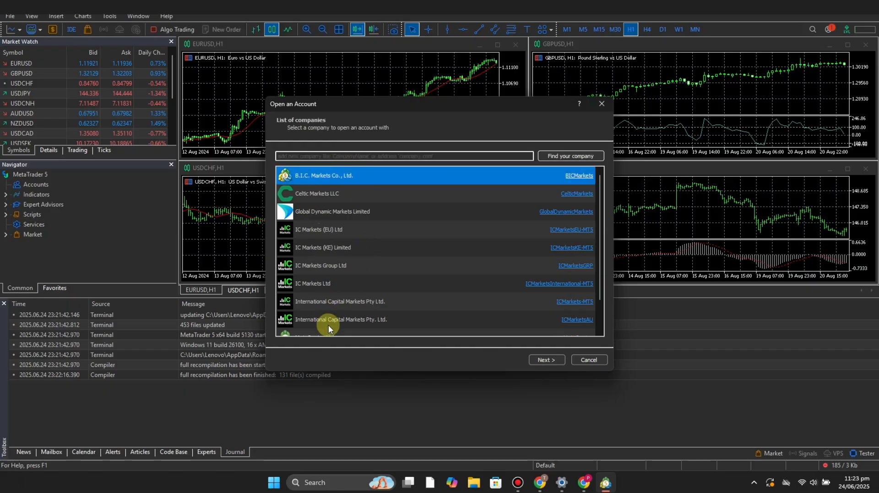
# Choose IC Markets Ltd as the company, continue to the account connection options and check the available servers.
pyautogui.scroll(-1, 354, 259)
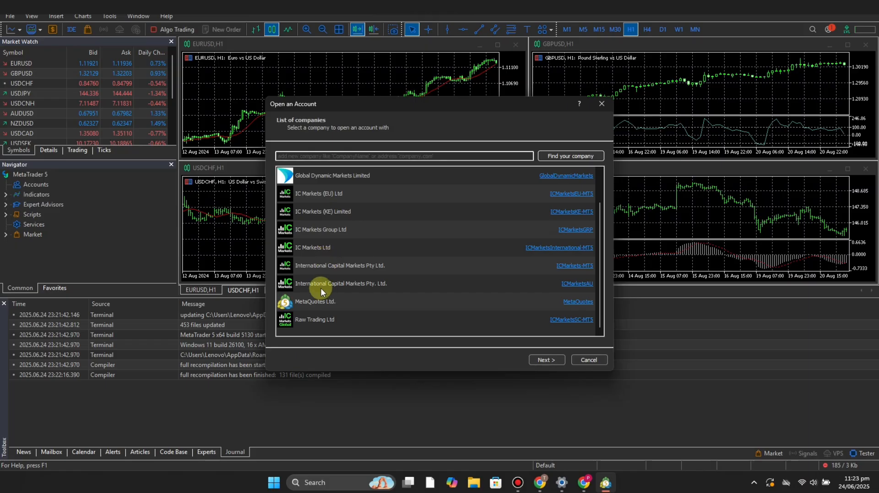
pyautogui.click(325, 248)
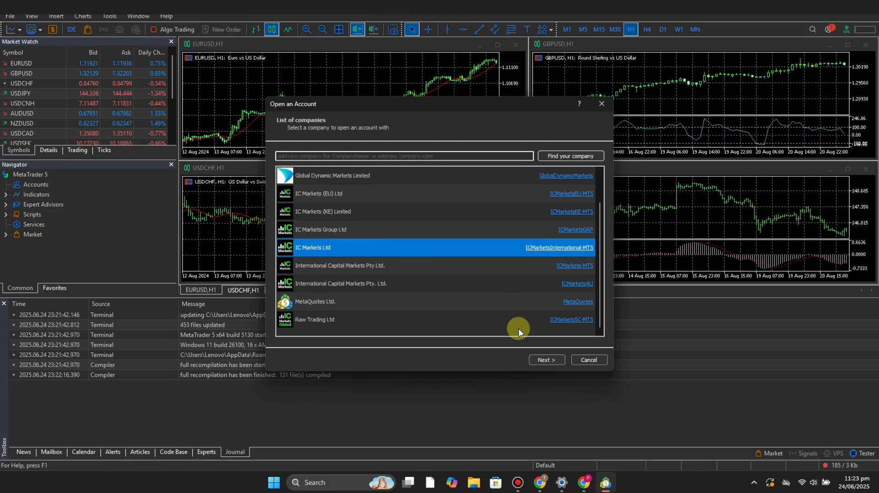
pyautogui.click(544, 360)
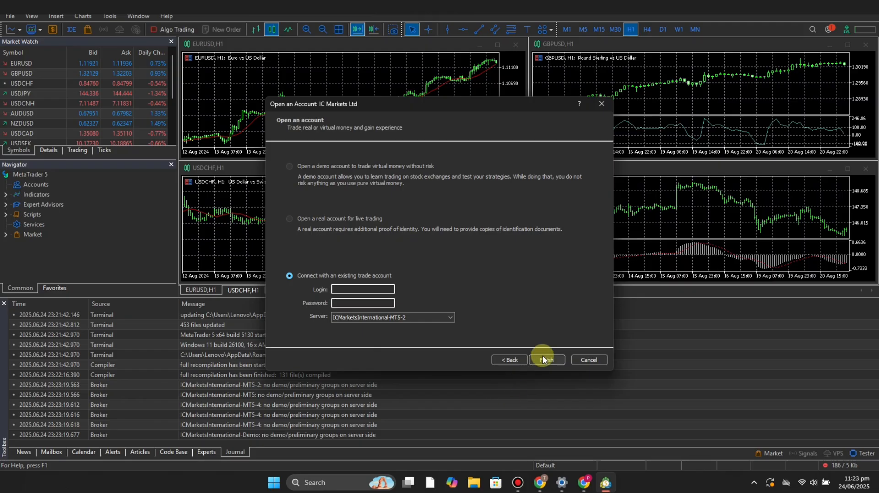
pyautogui.click(448, 319)
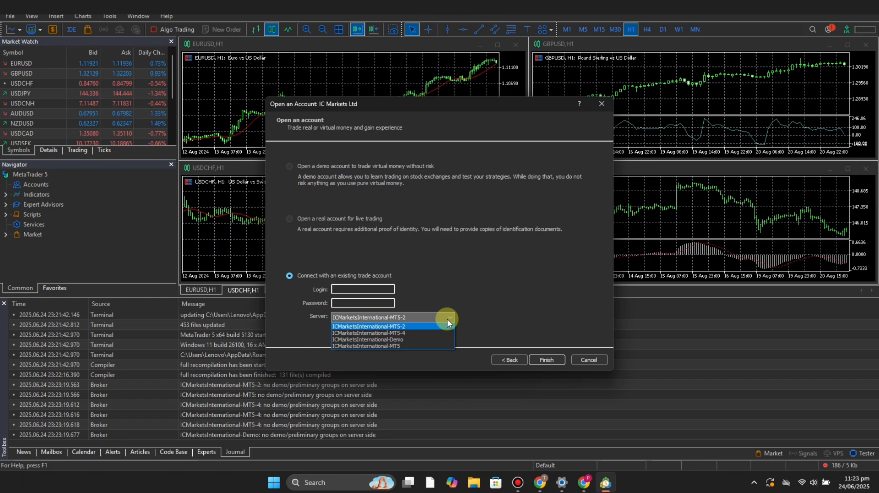
pyautogui.click(448, 319)
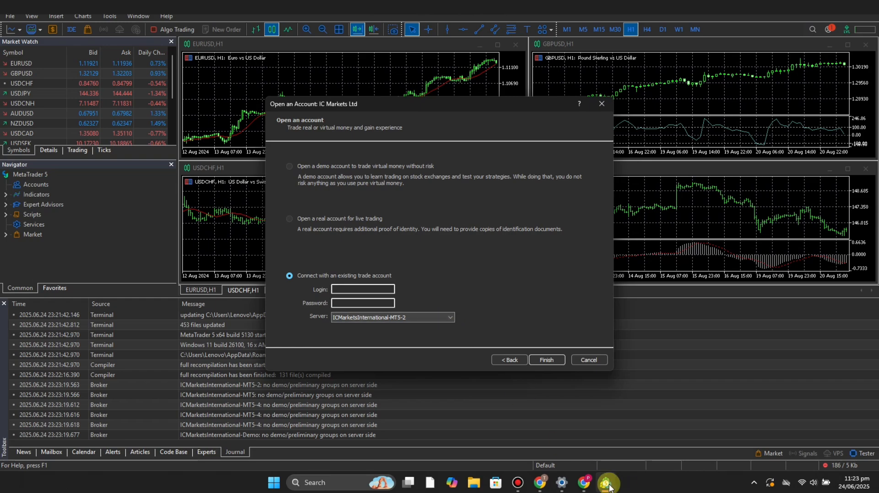
# Copy the demo account's login number from the IC Markets page in Chrome and return to MetaTrader 5.
pyautogui.click(586, 483)
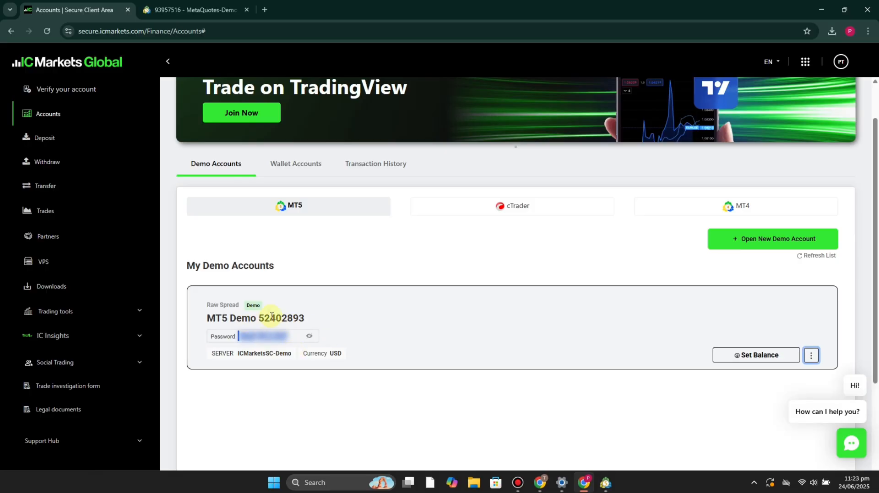
pyautogui.click(293, 321)
pyautogui.doubleClick(293, 320)
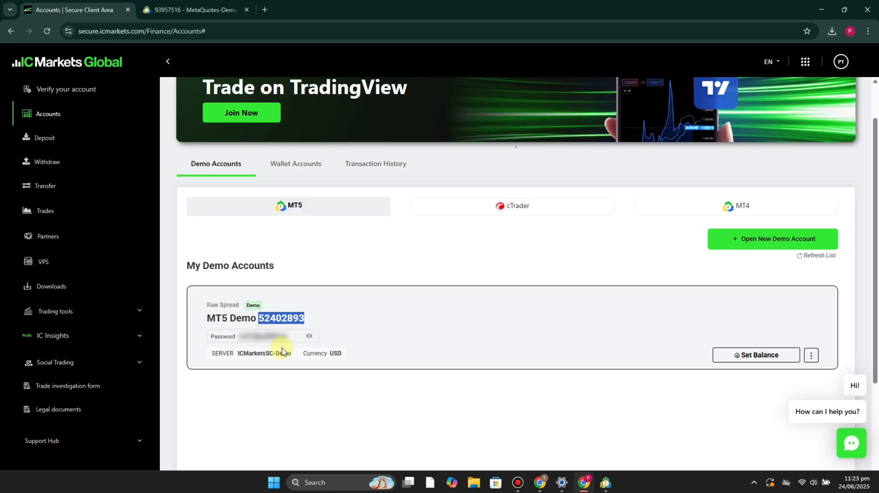
pyautogui.click(605, 482)
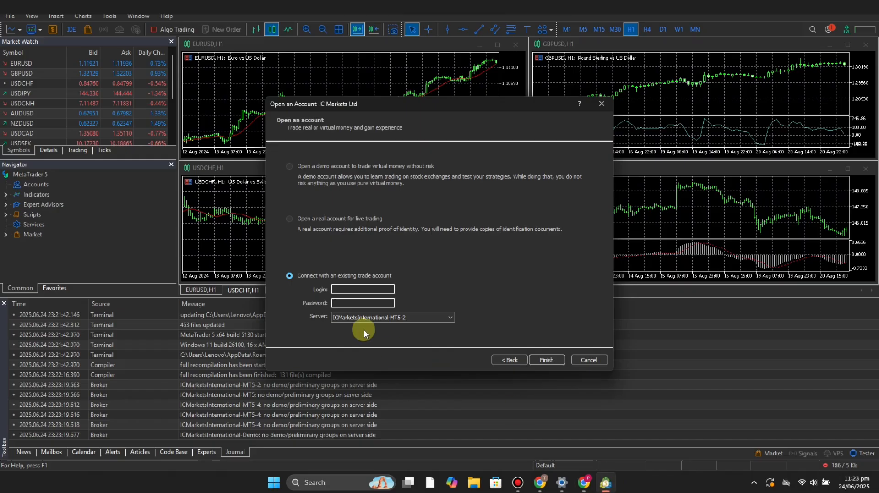
# Set the server to ICMarketsInternational-Demo and paste the copied account number as the login.
pyautogui.click(416, 317)
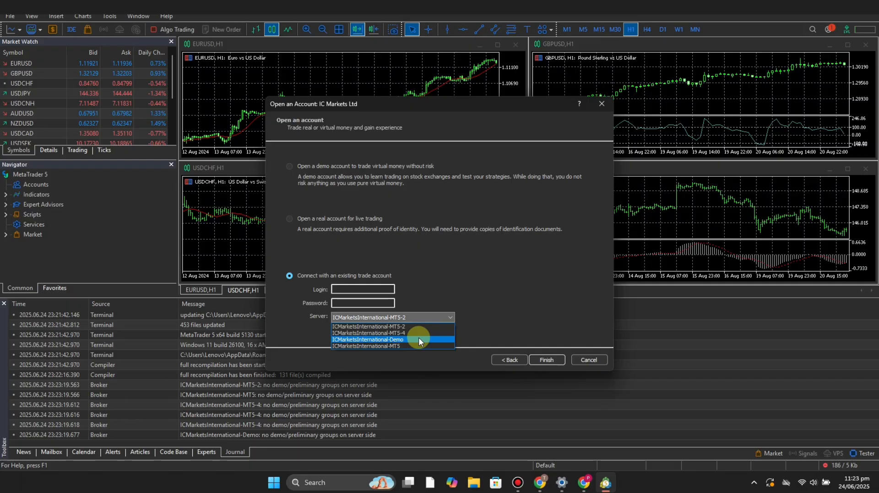
pyautogui.click(418, 339)
pyautogui.click(355, 288)
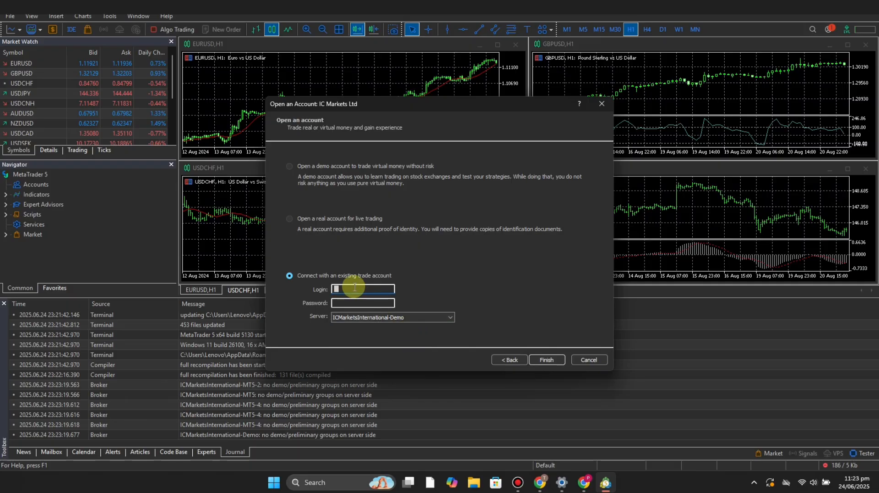
# Copy the demo account's password from the IC Markets page in Chrome, paste it into MetaTrader 5's password field and submit the connection.
pyautogui.click(585, 481)
pyautogui.click(291, 339)
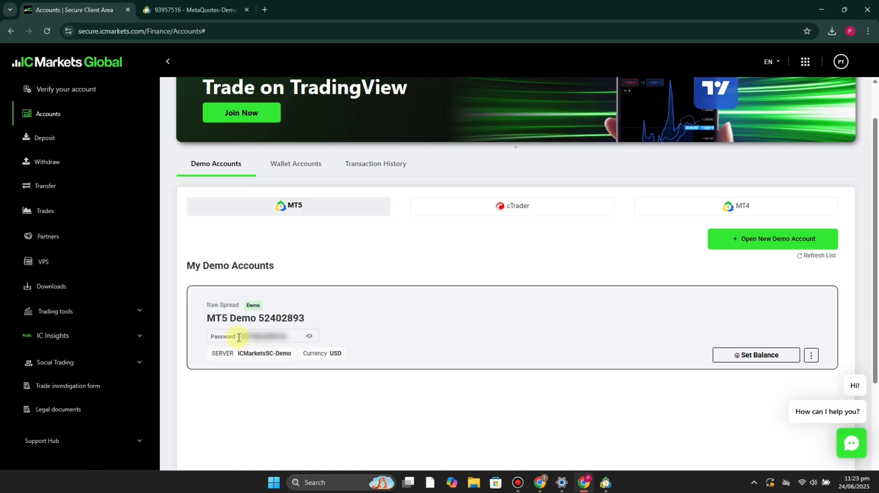
pyautogui.moveTo(238, 337); pyautogui.dragTo(301, 338)
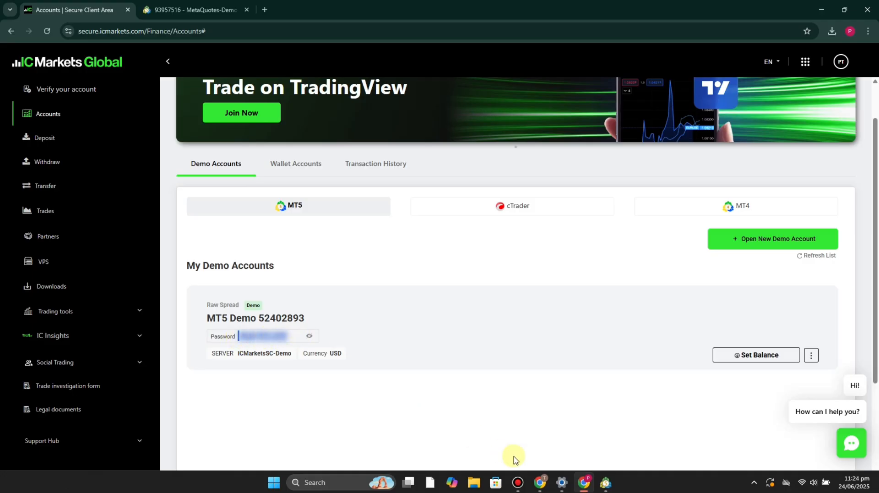
pyautogui.click(605, 482)
pyautogui.click(338, 304)
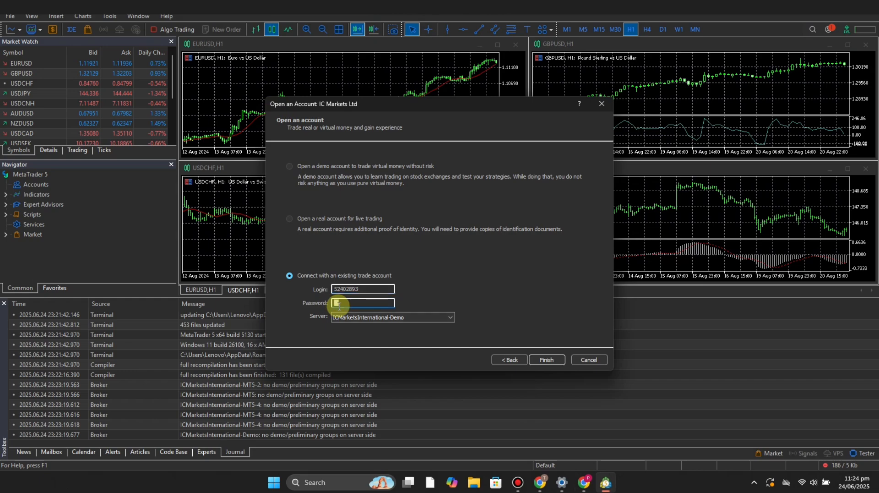
pyautogui.hotkey('ctrl', 'v')
pyautogui.click(547, 360)
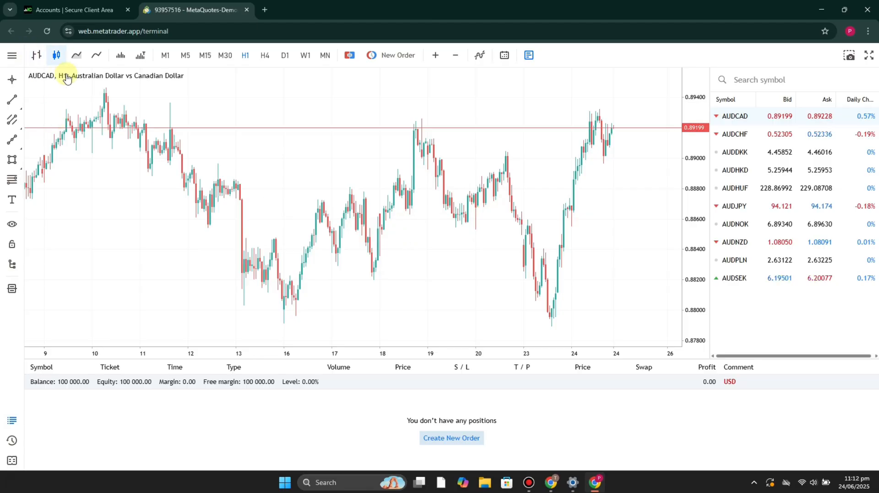
# Open the form for connecting to a trading account in the MetaTrader web terminal, checking the saved demo account's details.
pyautogui.click(5, 55)
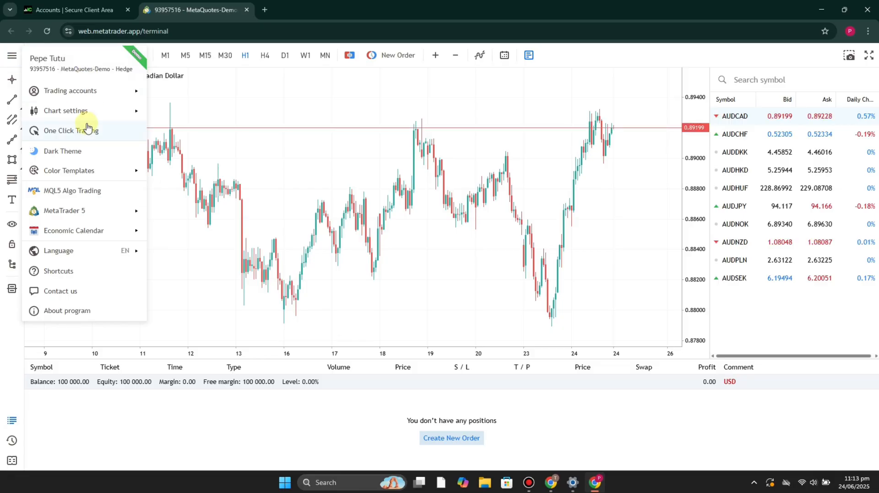
pyautogui.moveTo(128, 96)
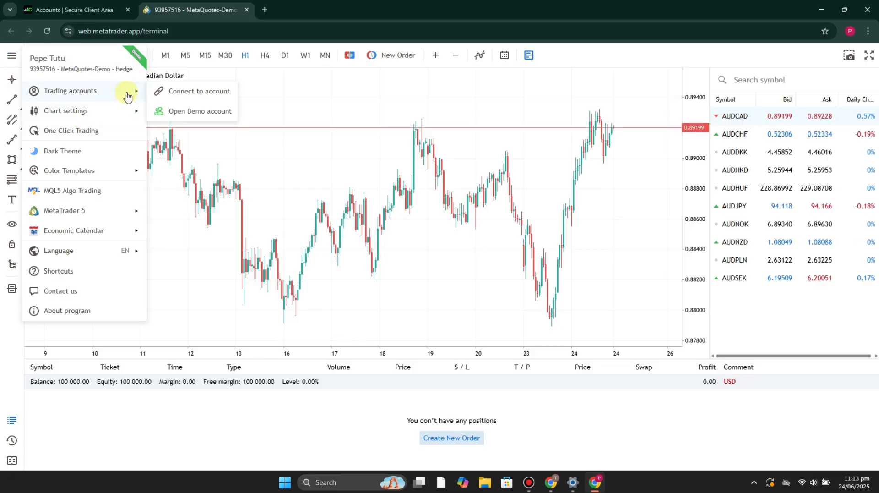
pyautogui.click(189, 94)
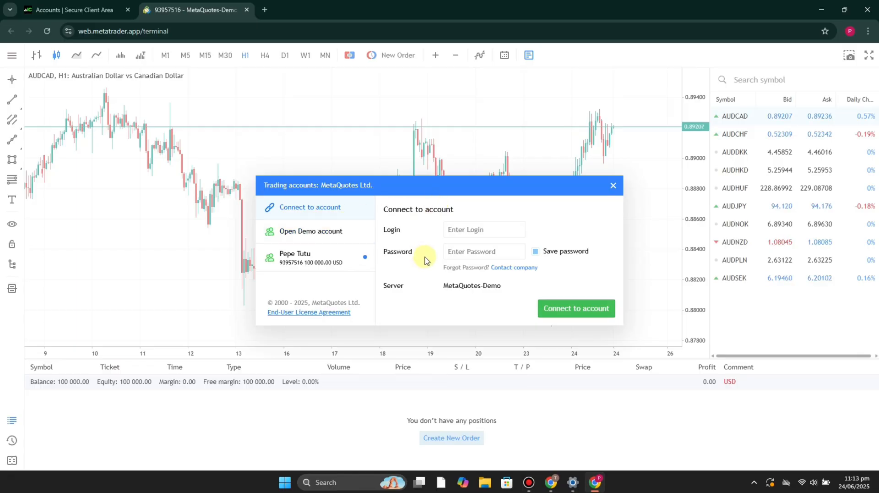
pyautogui.click(343, 267)
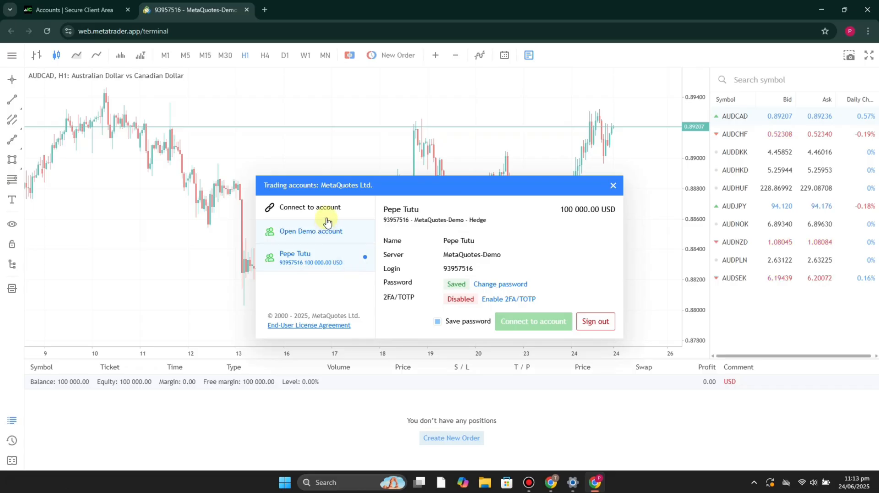
pyautogui.click(337, 207)
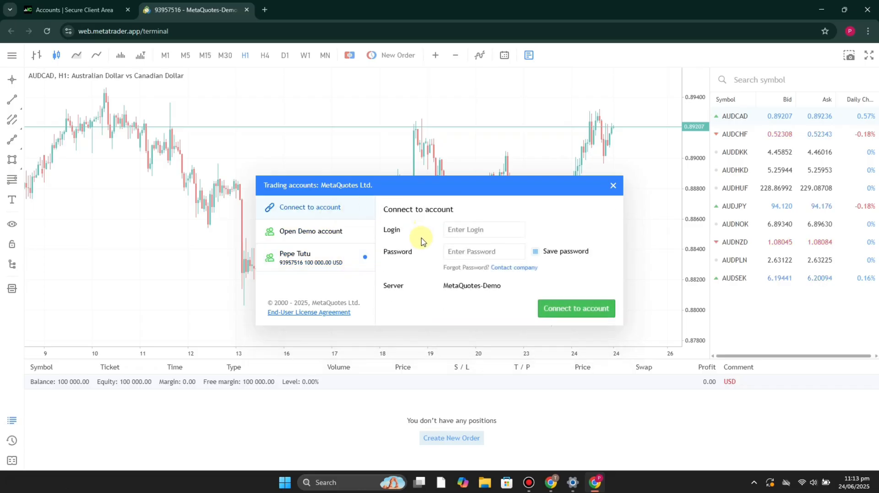